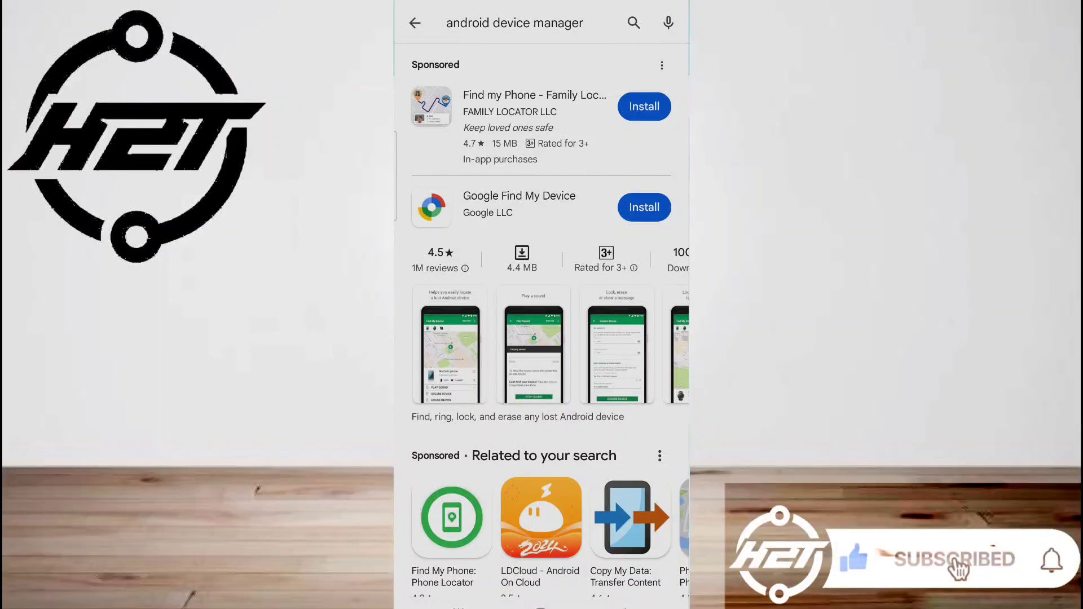
Install Google Find My Device from the Play Store search results
{"action": "left_click", "coordinate": [644, 207]}
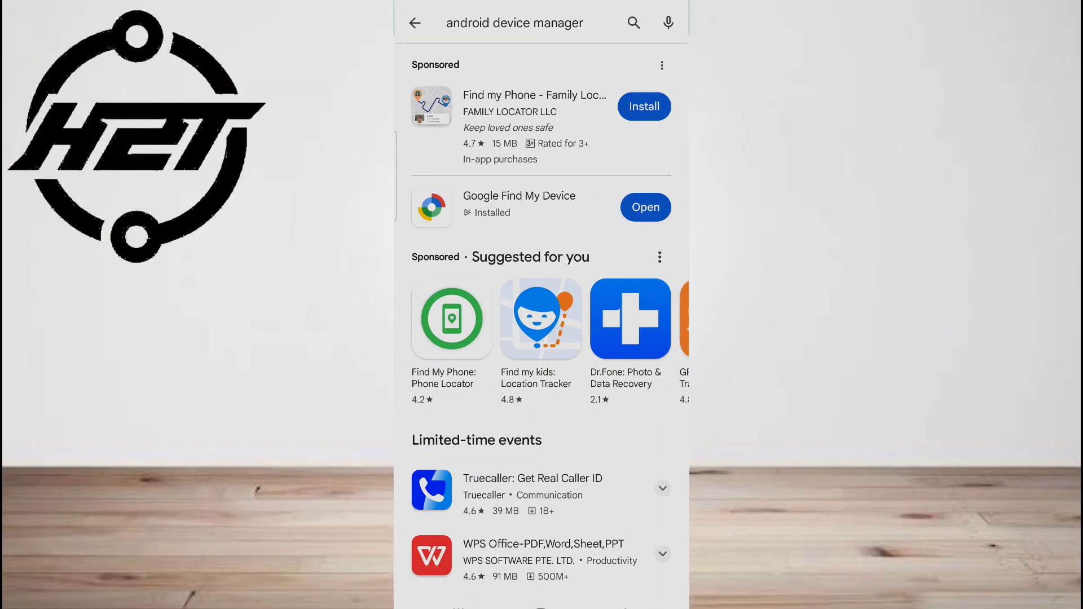
Launch Find My Device and continue as the suggested Google account
{"action": "left_click", "coordinate": [646, 208]}
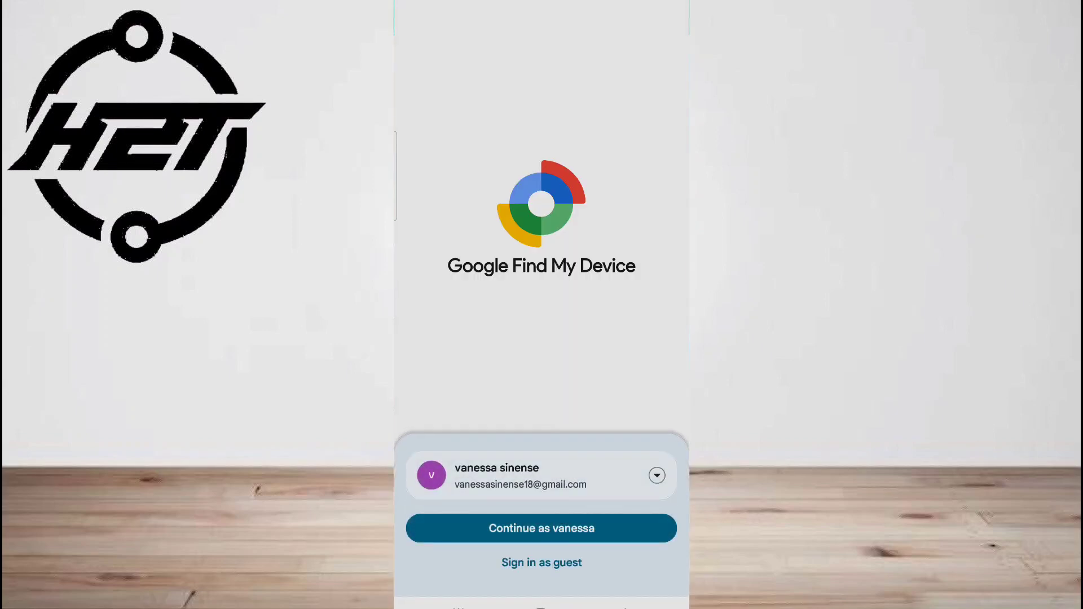
{"action": "left_click", "coordinate": [541, 528]}
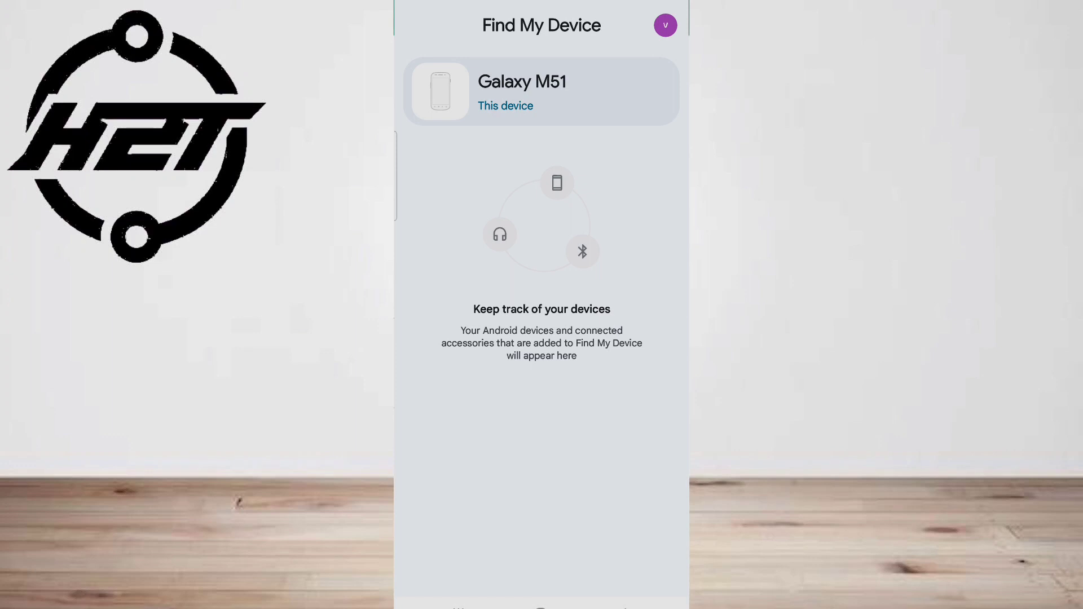
Accept location-data consent on the Galaxy M51 card, check its options, and return to the list
{"action": "left_click", "coordinate": [542, 92]}
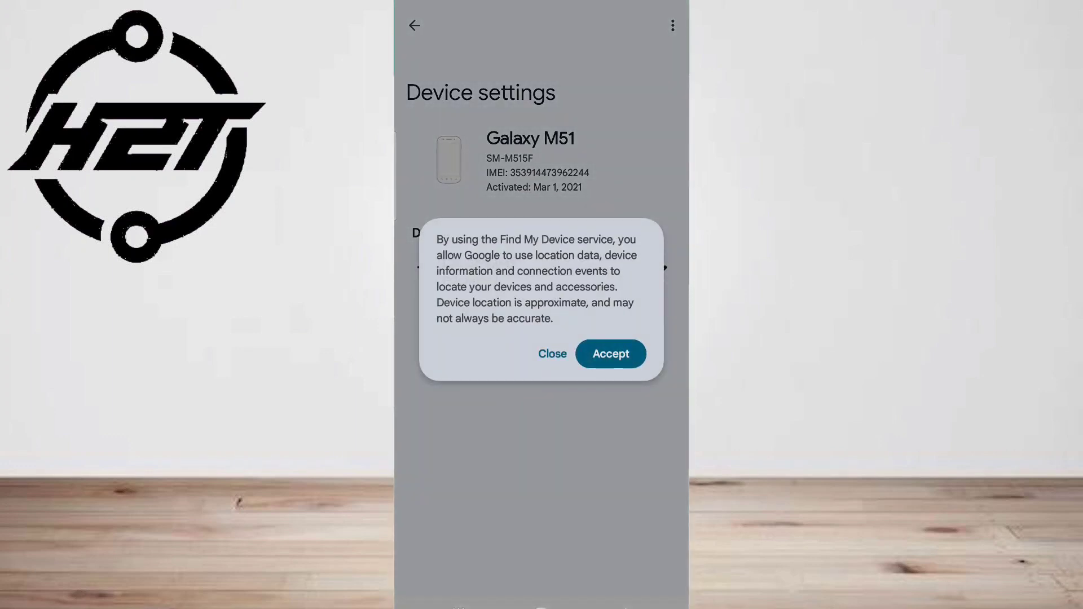
{"action": "left_click", "coordinate": [611, 354]}
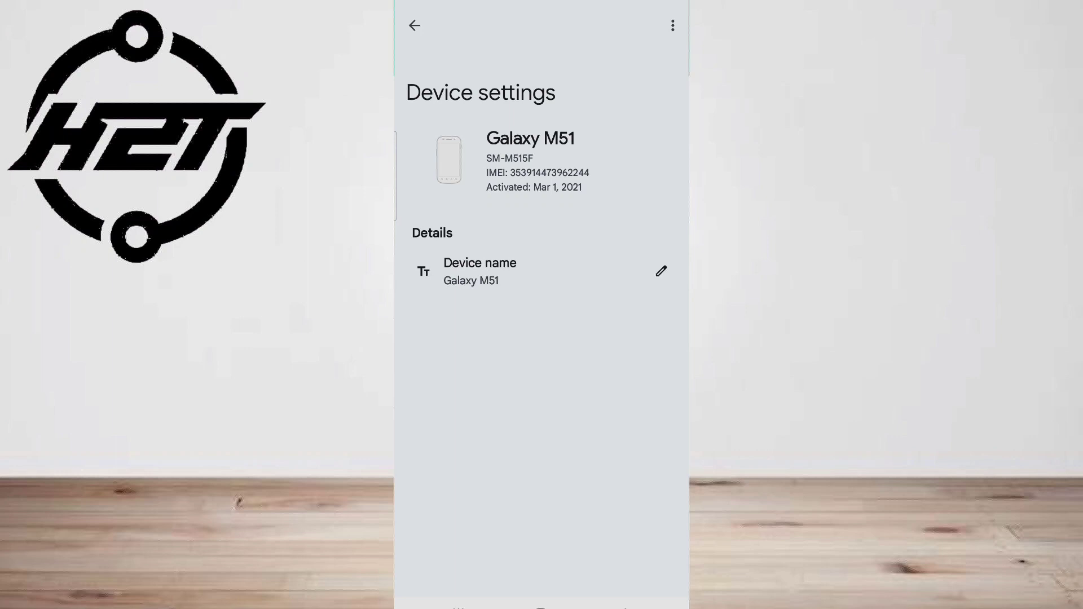
{"action": "left_click", "coordinate": [673, 25]}
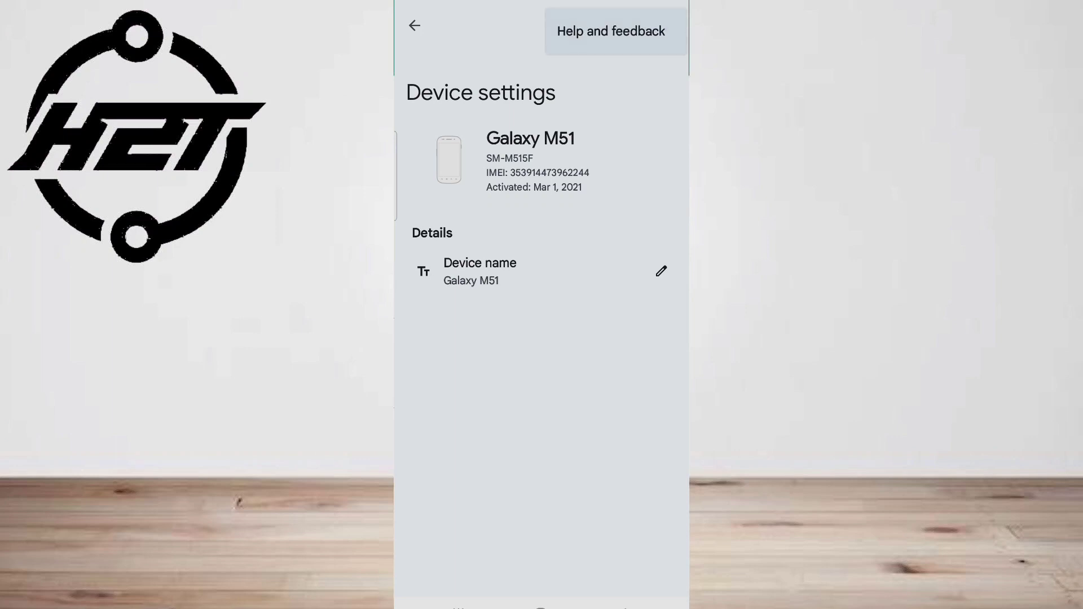
{"action": "left_click", "coordinate": [415, 25]}
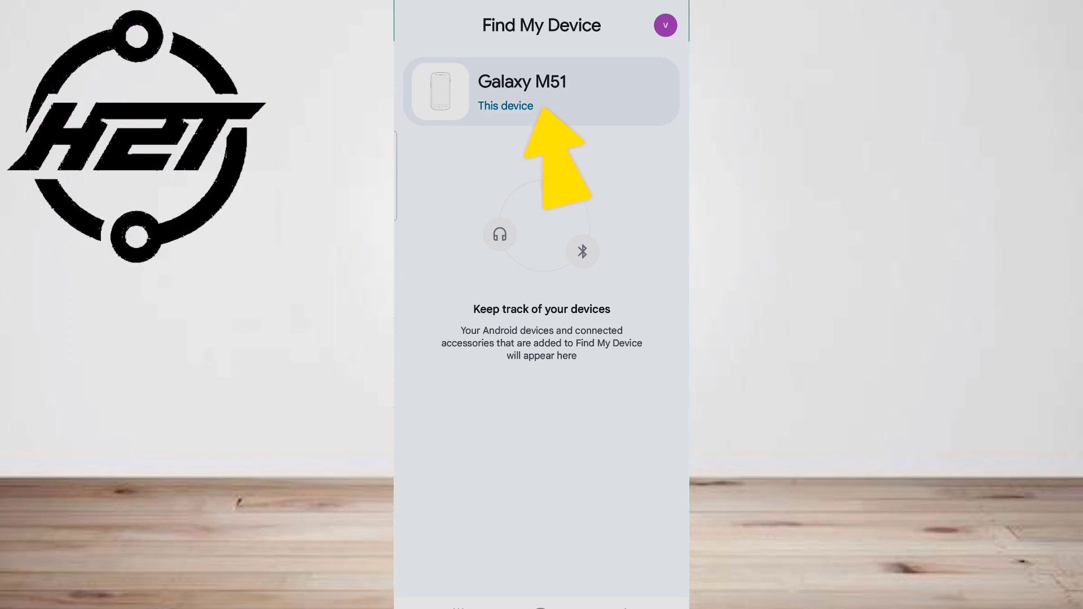
{"action": "left_click", "coordinate": [665, 26]}
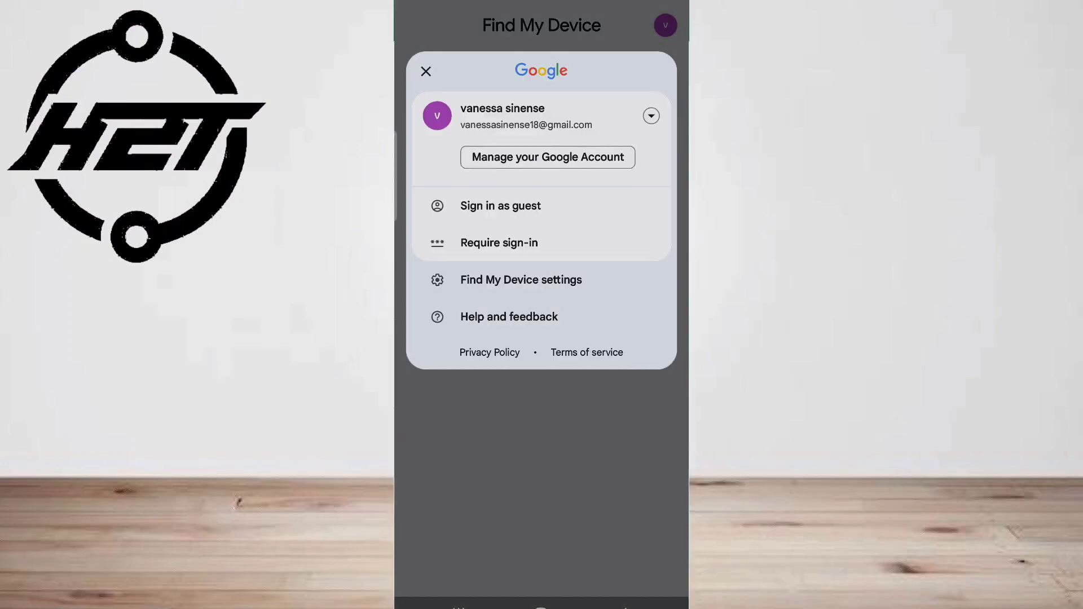
{"action": "left_click", "coordinate": [426, 71]}
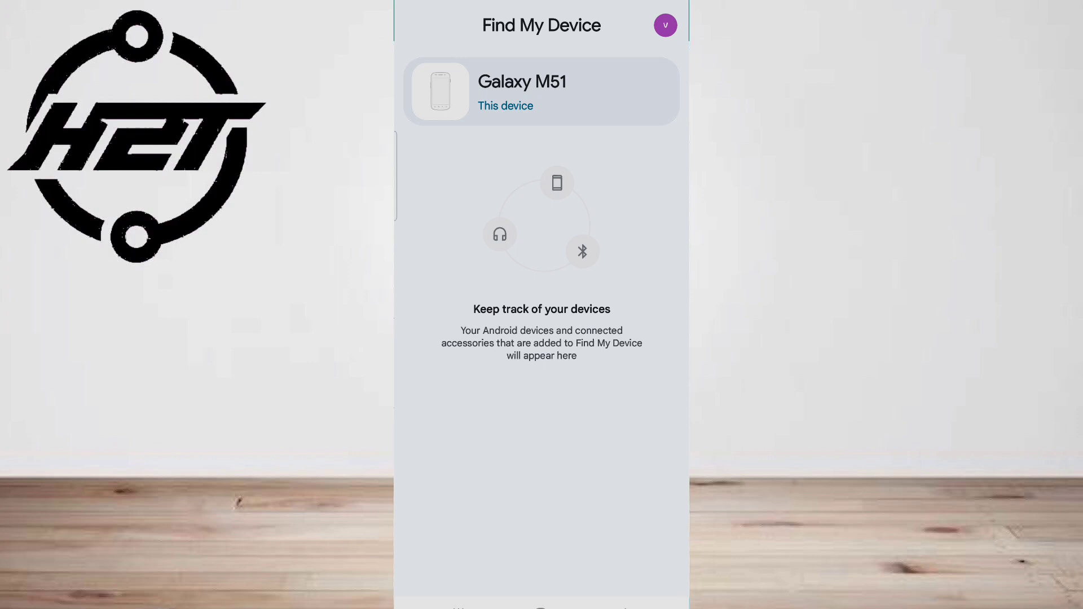
Open the Galaxy M51 device settings from the device list
{"action": "left_click", "coordinate": [557, 92]}
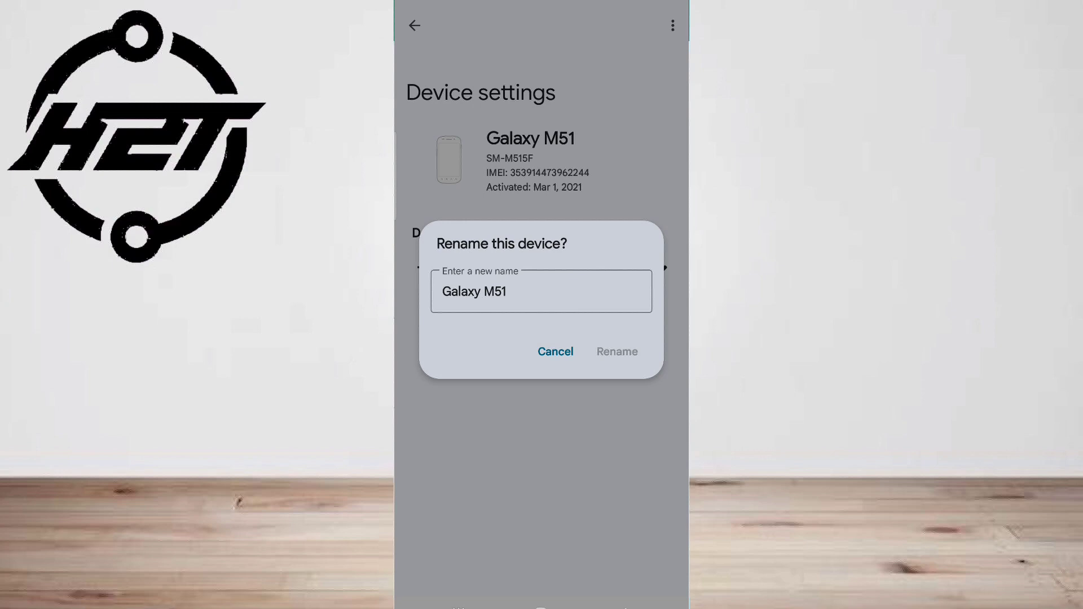
Dismiss the Rename dialog twice, leaving the device name as Galaxy M51
{"action": "left_click", "coordinate": [679, 204]}
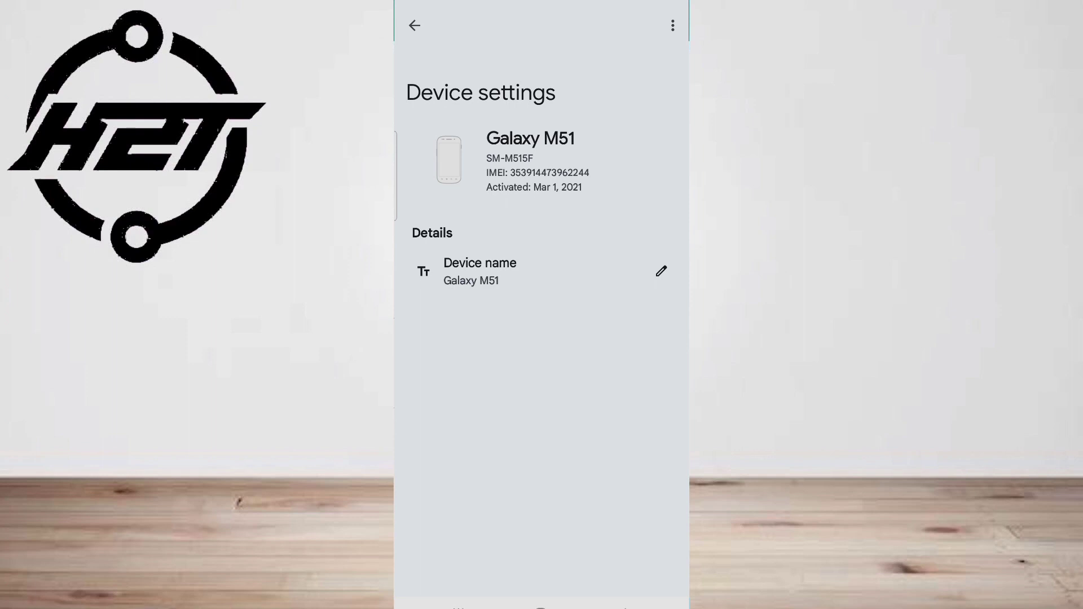
{"action": "left_click", "coordinate": [668, 271]}
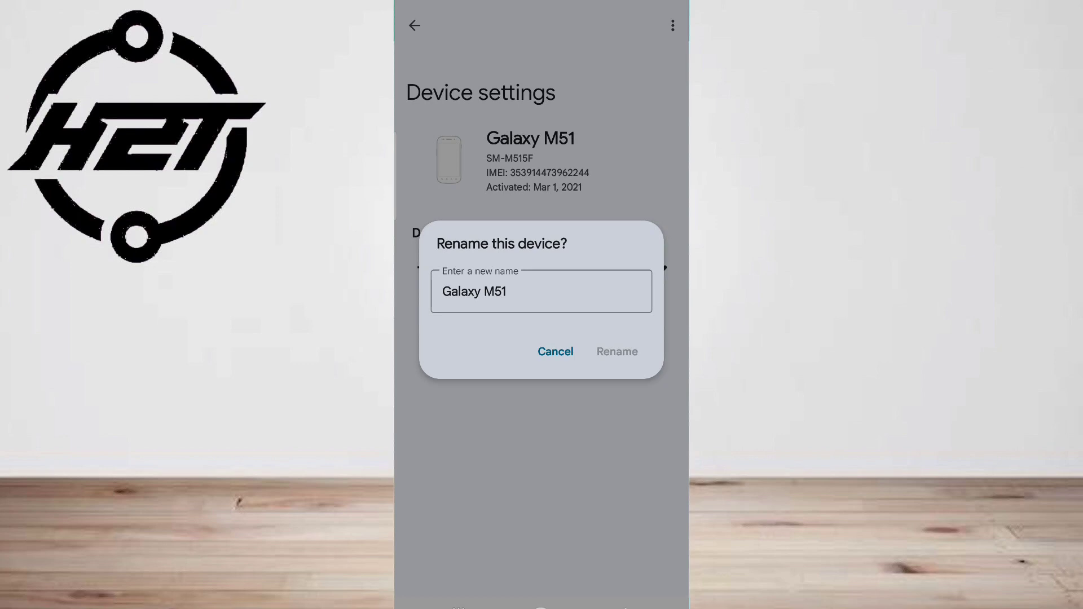
{"action": "left_click", "coordinate": [668, 175]}
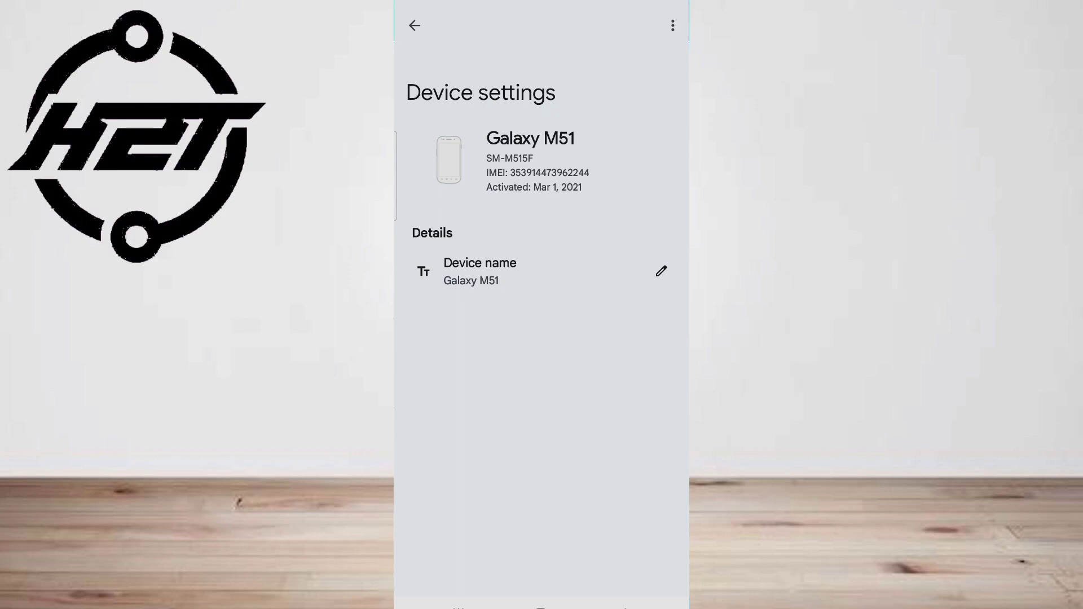
{"action": "left_click", "coordinate": [556, 143]}
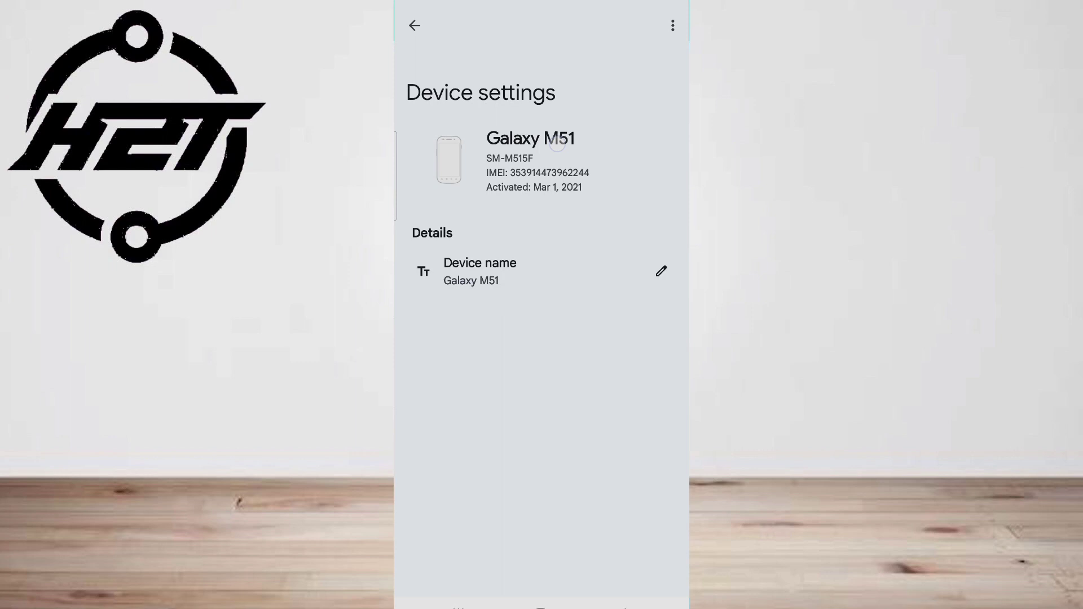